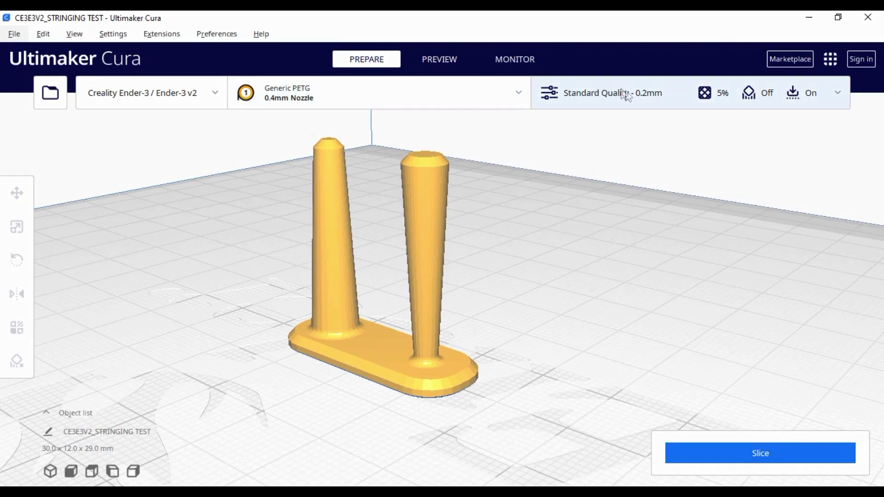
# Open the custom print settings and browse through the settings list
pyautogui.click(629, 95)
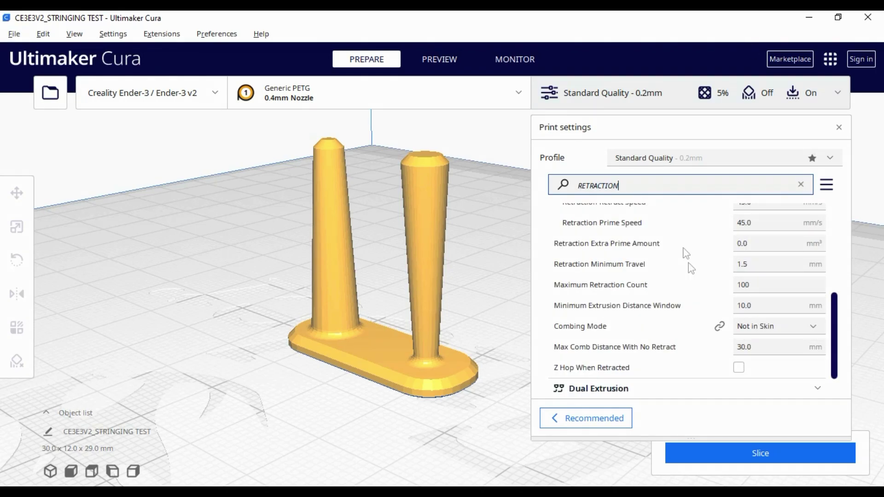
pyautogui.scroll(2, 691, 267)
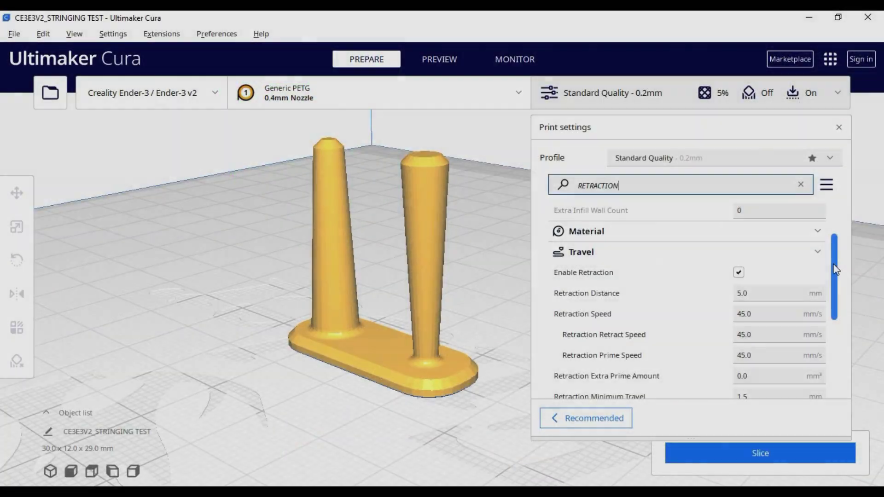
pyautogui.moveTo(834, 263); pyautogui.dragTo(835, 280)
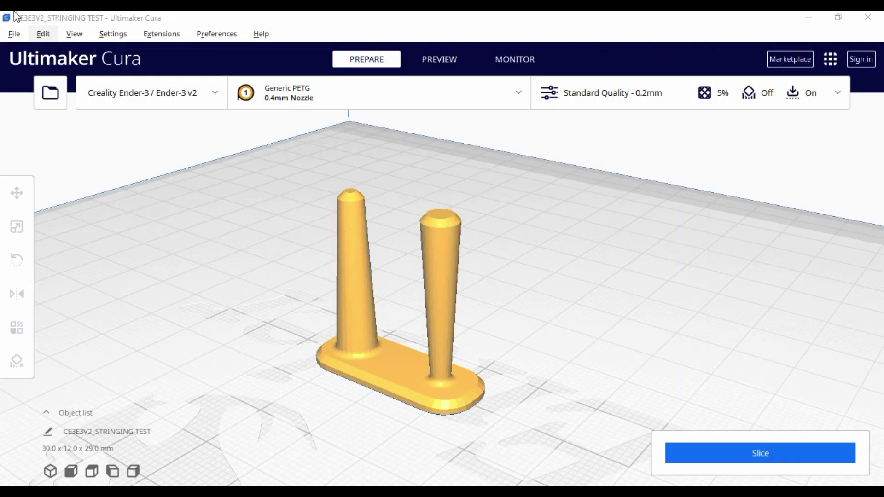
pyautogui.scroll(2, 515, 248)
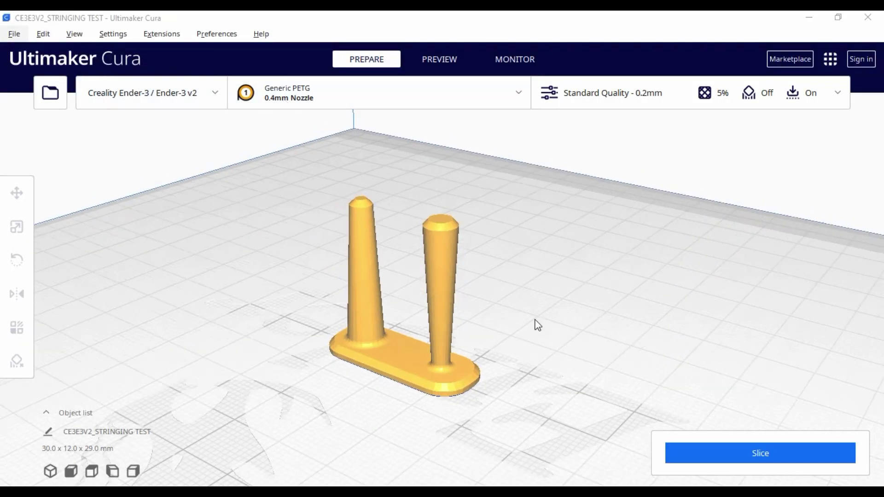
pyautogui.scroll(3, 381, 283)
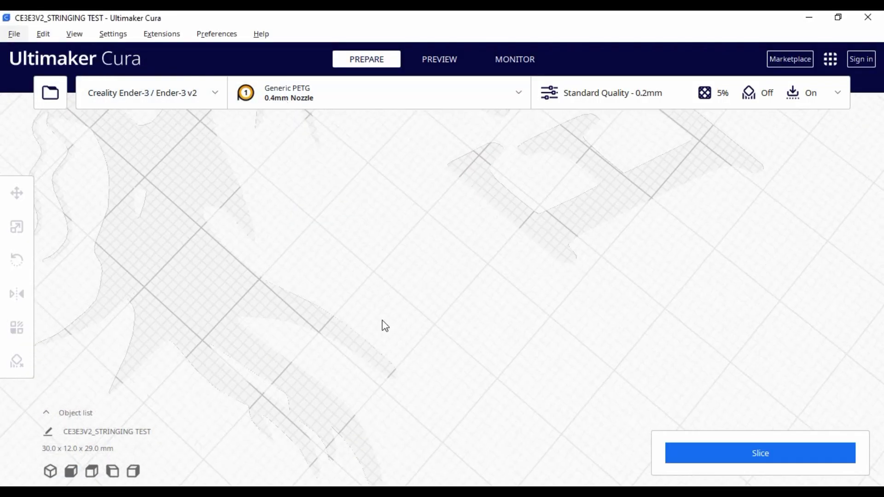
pyautogui.scroll(3, 603, 247)
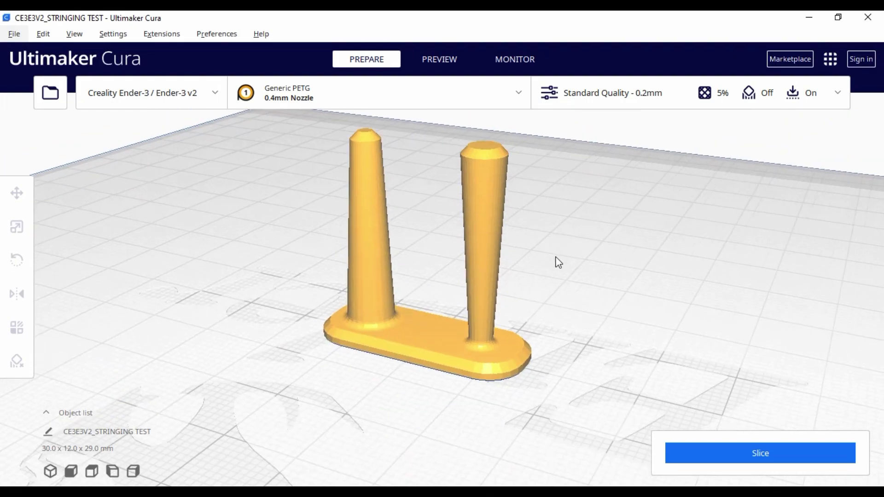
pyautogui.scroll(3, 533, 245)
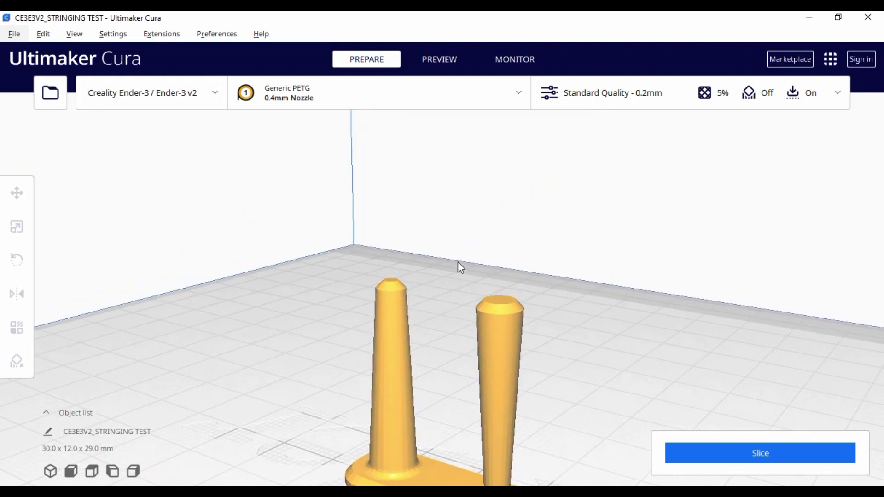
pyautogui.scroll(-2, 448, 297)
pyautogui.scroll(3, 457, 285)
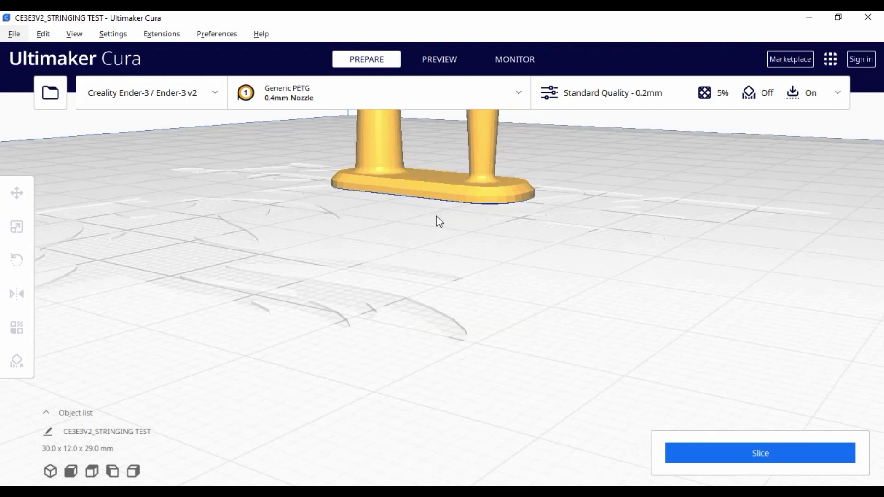
pyautogui.scroll(-2, 421, 263)
pyautogui.scroll(3, 365, 257)
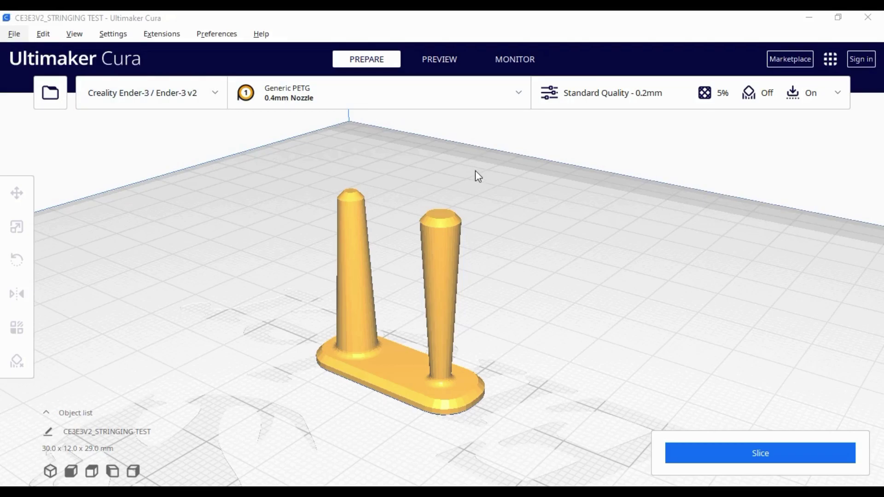
pyautogui.scroll(-2, 515, 248)
pyautogui.scroll(3, 637, 340)
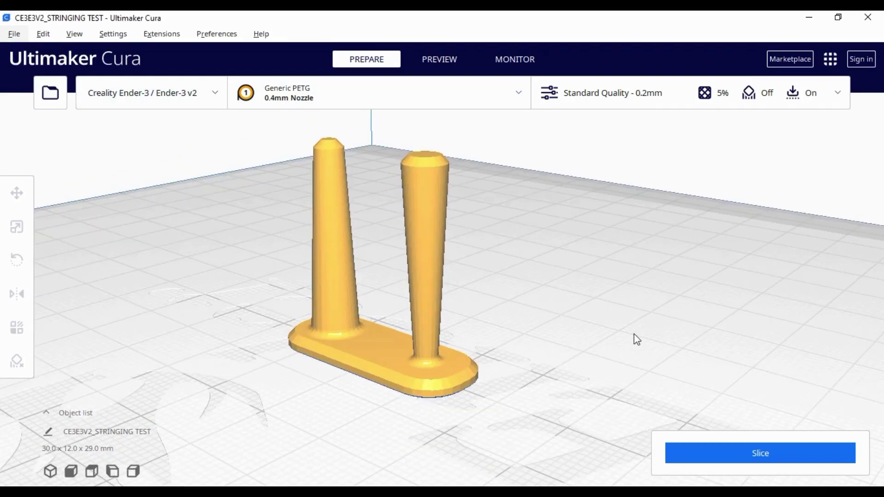
# Filter the print settings by 'retraction' and scroll to the Travel section's defaults
pyautogui.click(627, 93)
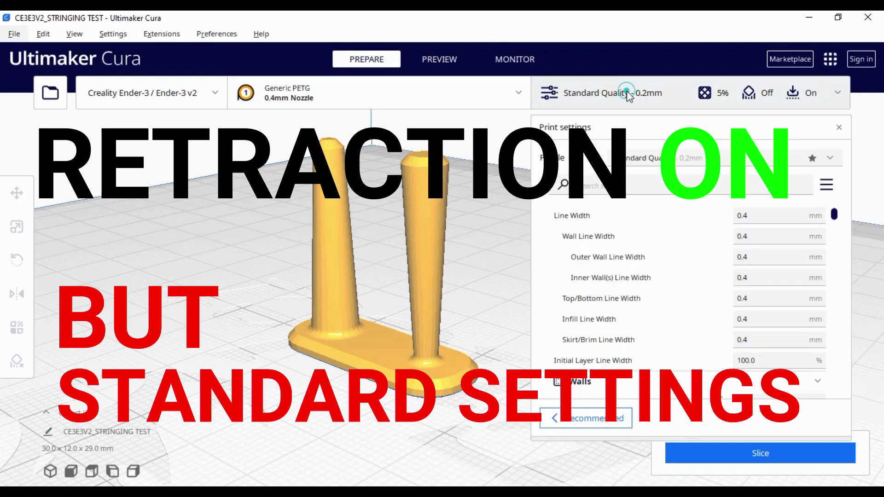
pyautogui.click(636, 187)
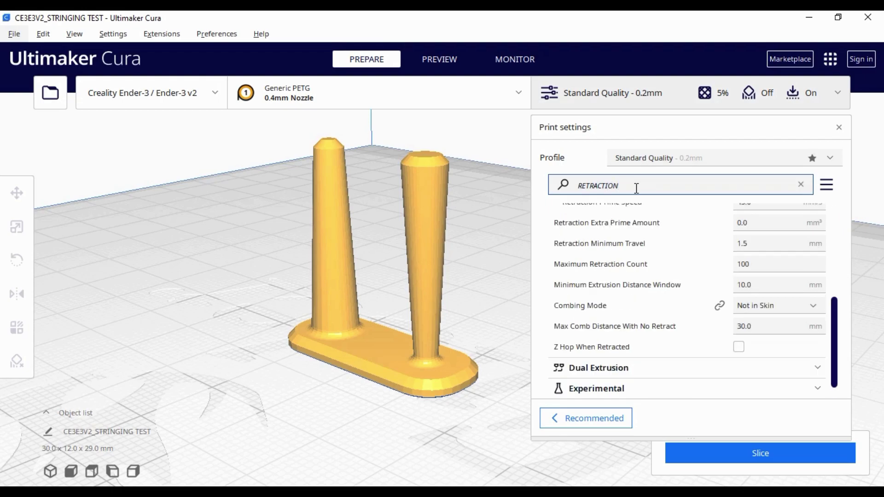
pyautogui.scroll(5, 668, 272)
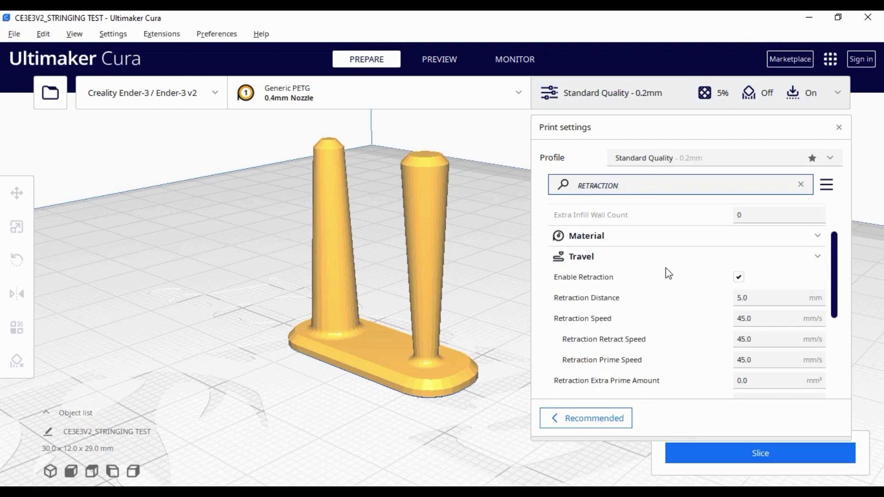
pyautogui.scroll(-1, 837, 261)
pyautogui.scroll(-3, 835, 269)
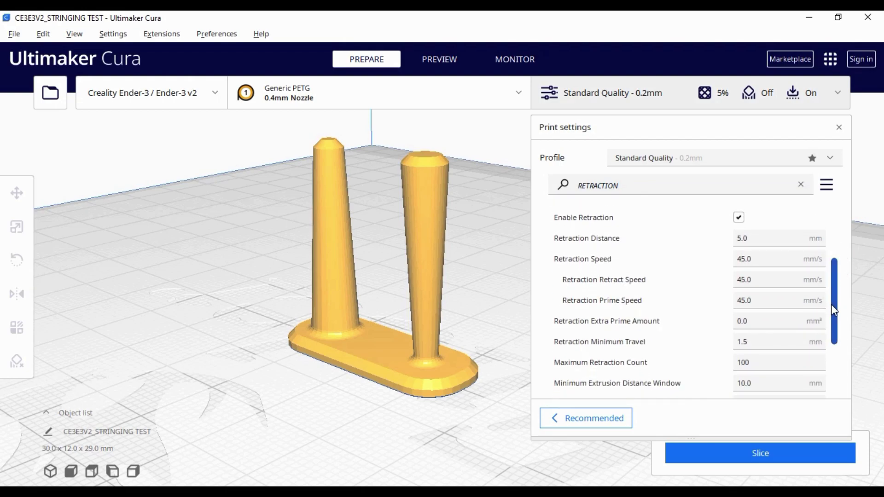
pyautogui.scroll(-4, 830, 305)
pyautogui.scroll(-1, 833, 348)
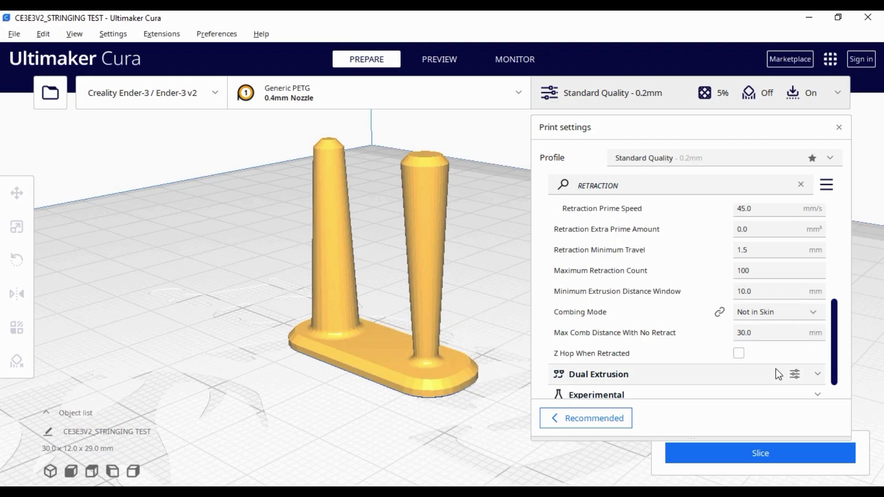
pyautogui.moveTo(837, 364); pyautogui.dragTo(837, 317)
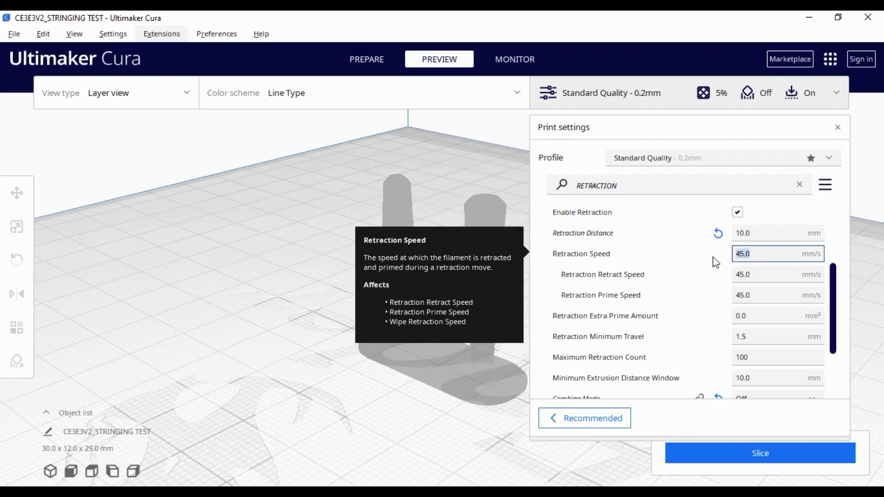
# Set Retraction Speed to 90.0 mm/s and close the print settings so slicing runs
pyautogui.write('5')
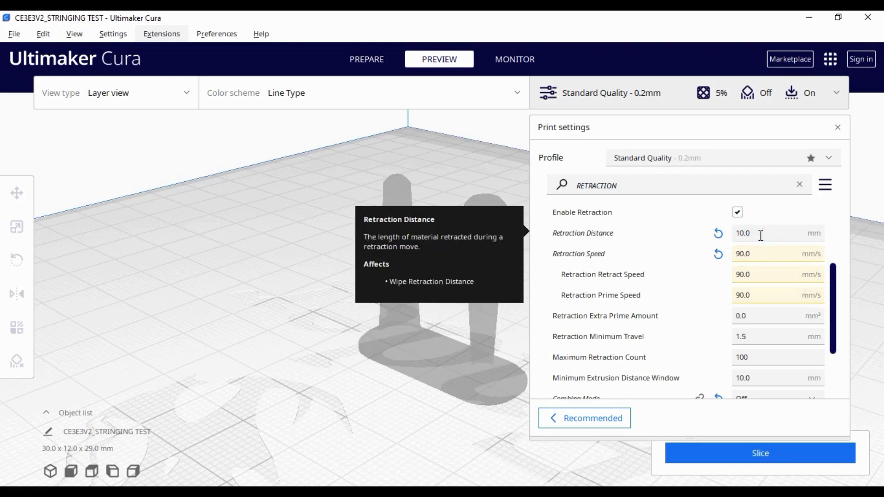
pyautogui.moveTo(766, 256); pyautogui.dragTo(740, 260)
pyautogui.click(742, 275)
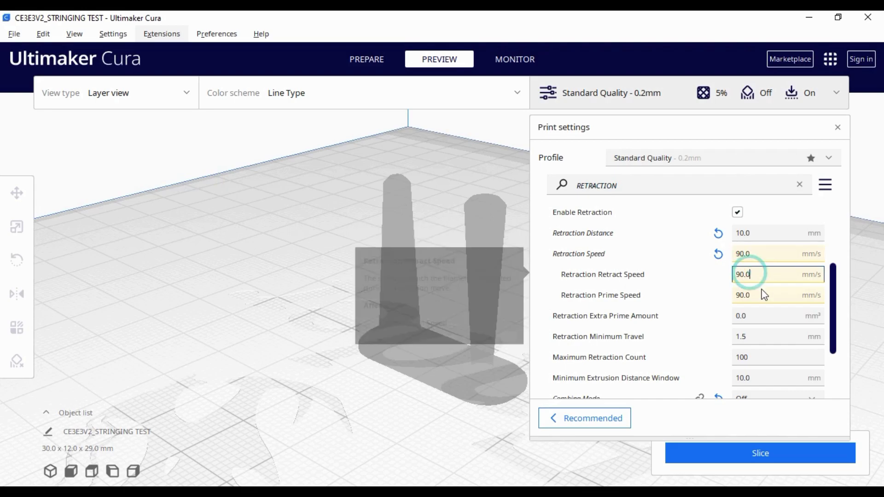
pyautogui.click(837, 95)
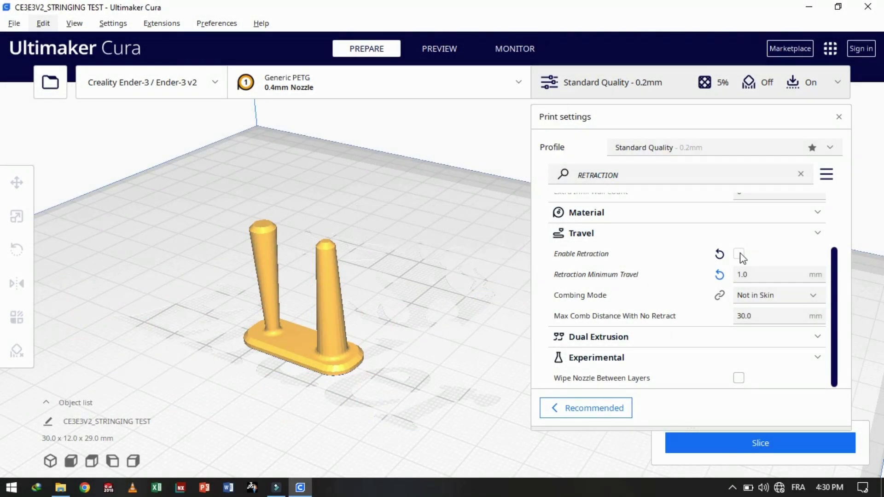
# Enable retraction with 15.0 mm distance and 135.0 mm/s speed
pyautogui.click(739, 254)
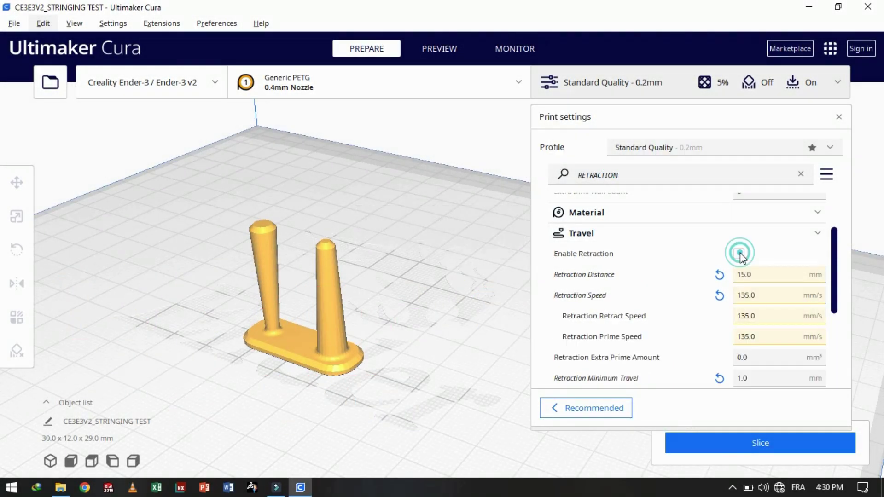
pyautogui.click(768, 278)
pyautogui.click(773, 294)
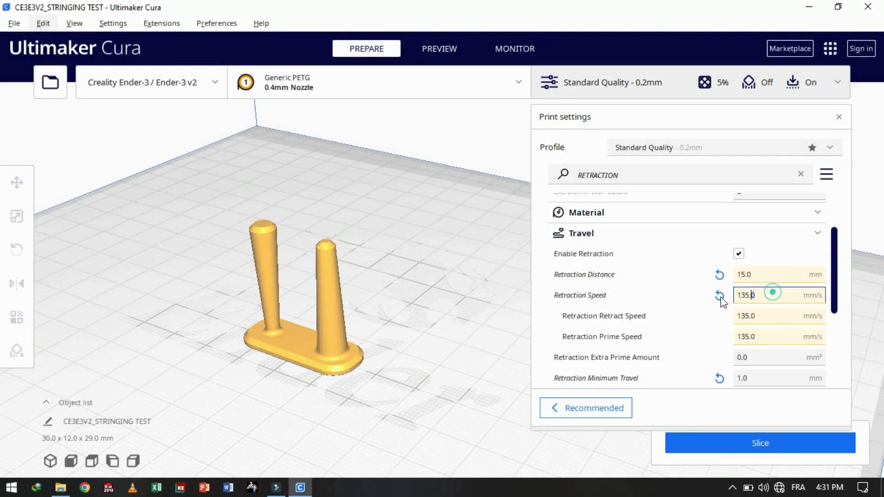
pyautogui.click(765, 318)
# Close the print settings and re-slice the model with the new retraction values
pyautogui.scroll(-3, 686, 329)
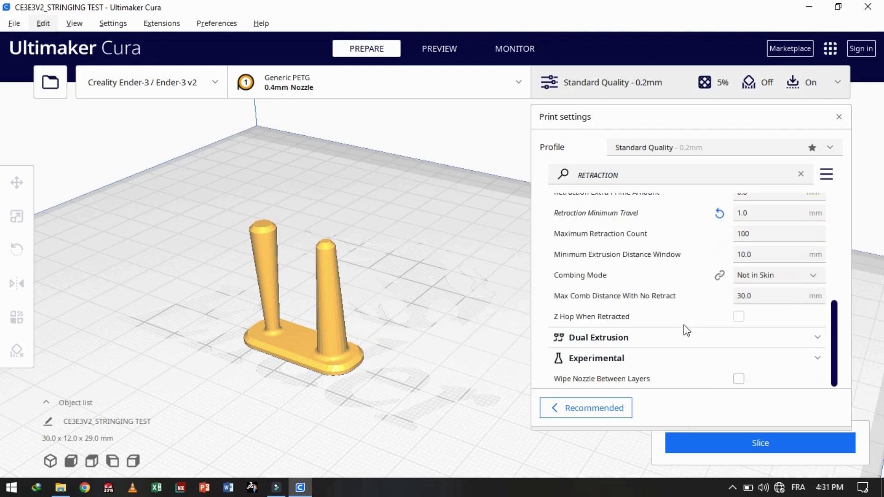
pyautogui.scroll(1, 685, 326)
pyautogui.scroll(-2, 658, 325)
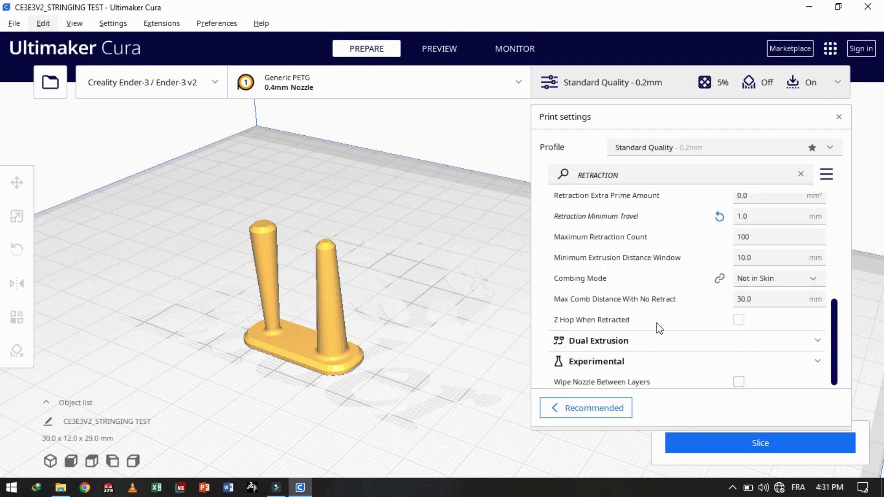
pyautogui.scroll(5, 658, 325)
pyautogui.scroll(2, 657, 322)
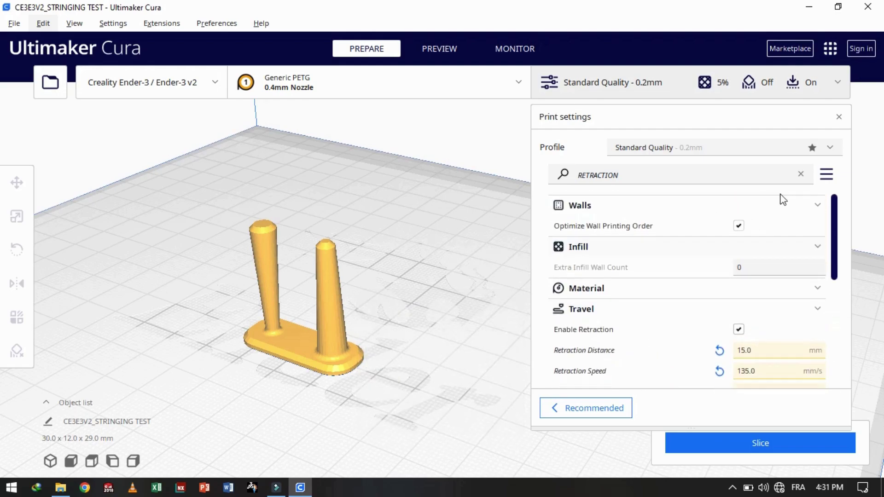
pyautogui.click(834, 87)
pyautogui.click(762, 437)
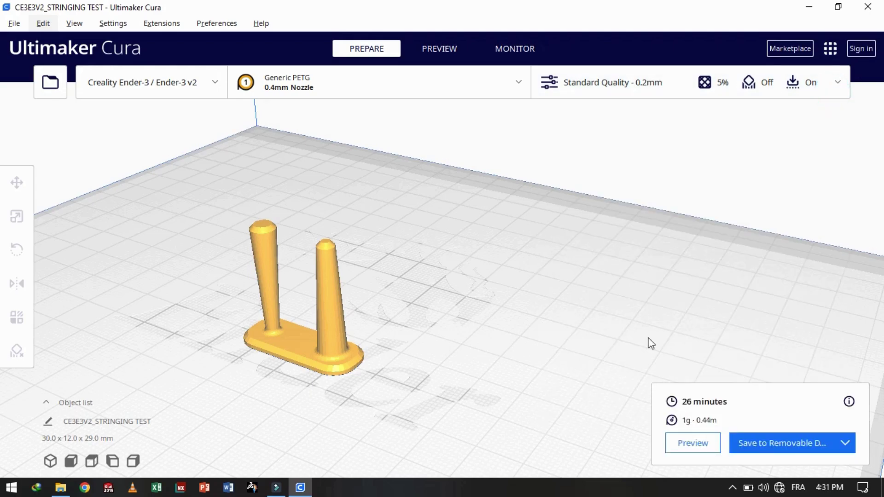
# Save the sliced file to removable drive G:
pyautogui.click(777, 444)
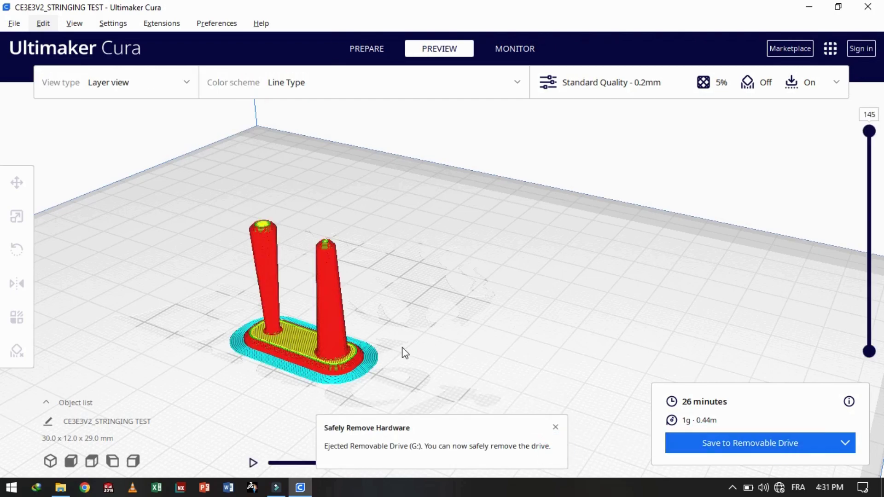